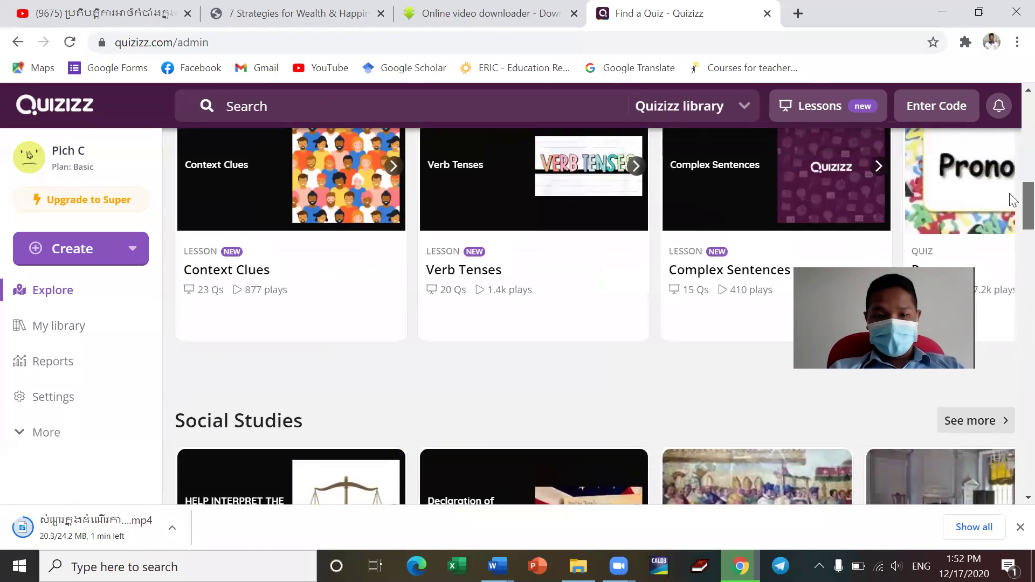
Step: Open the Judicial Branch - Interpreting the Law lesson from the Social Studies section and look through its details and first slides
scroll(1014, 215, down, 6)
scroll(1014, 218, down, 2)
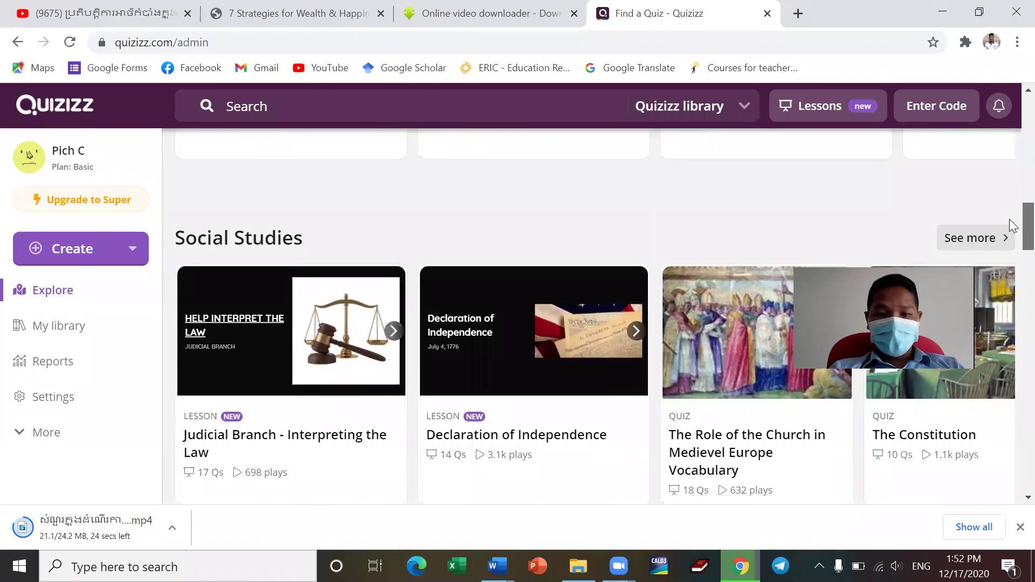
click(374, 337)
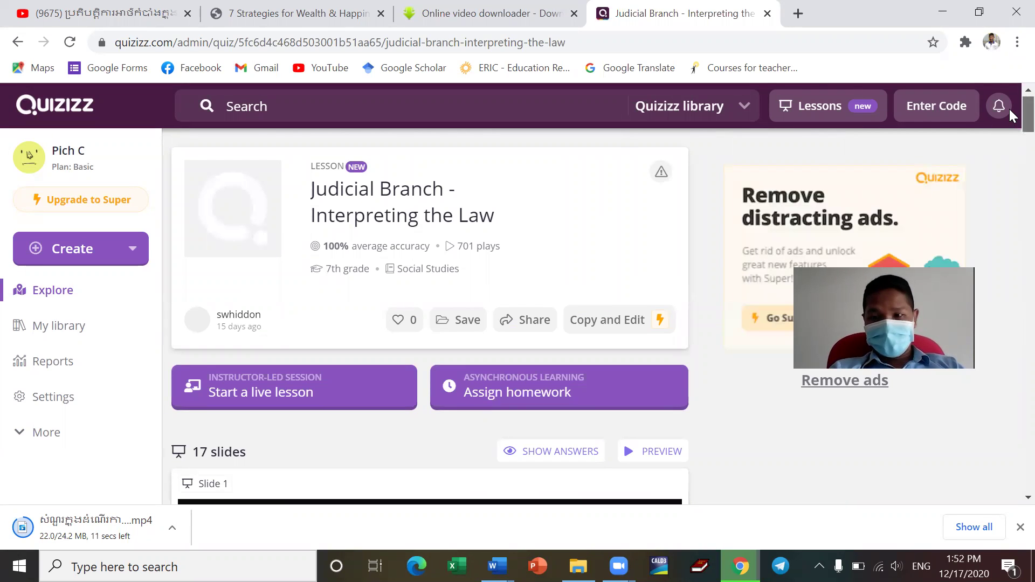
scroll(1014, 124, down, 1)
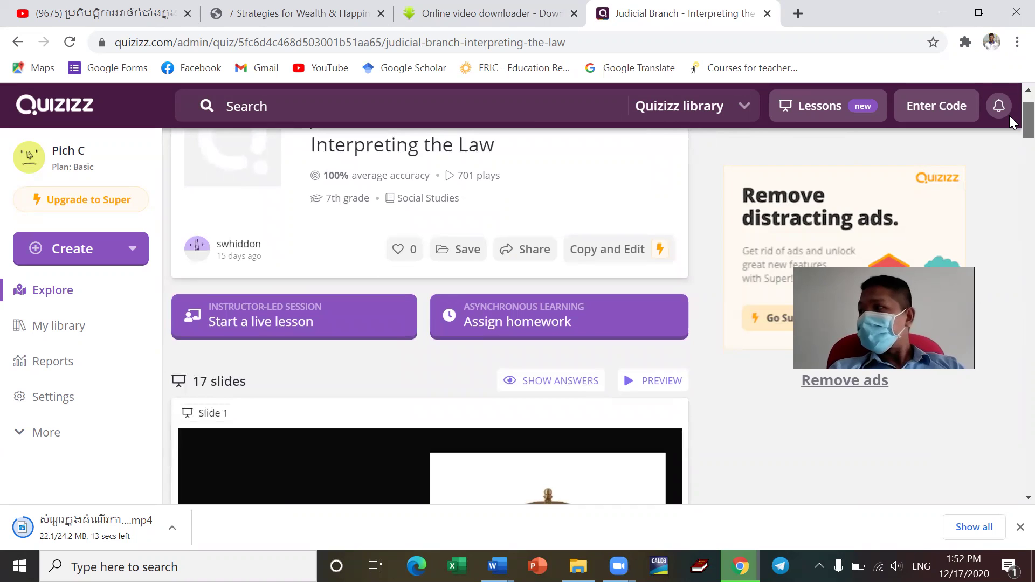
scroll(1014, 123, down, 1)
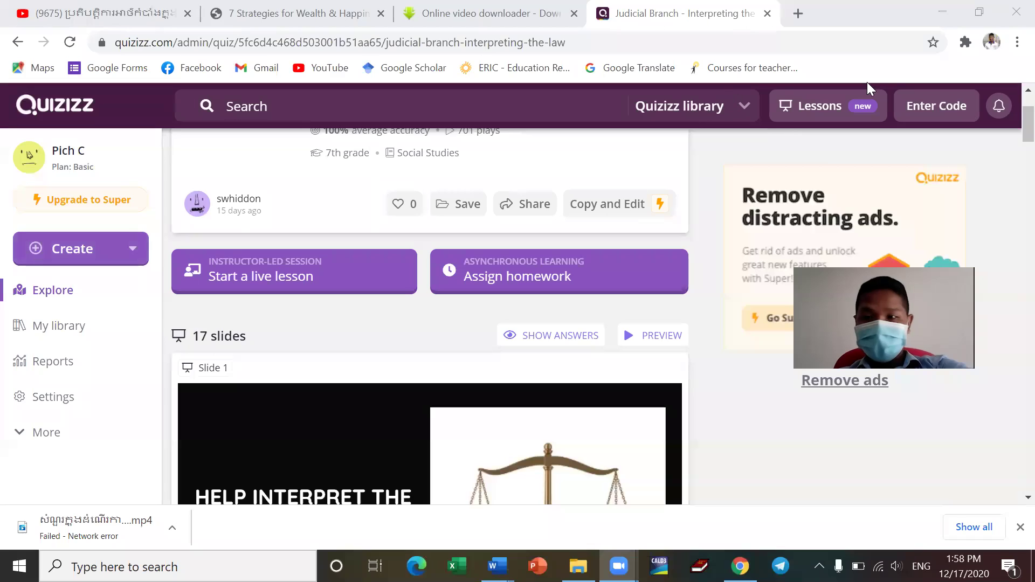
scroll(1014, 131, down, 3)
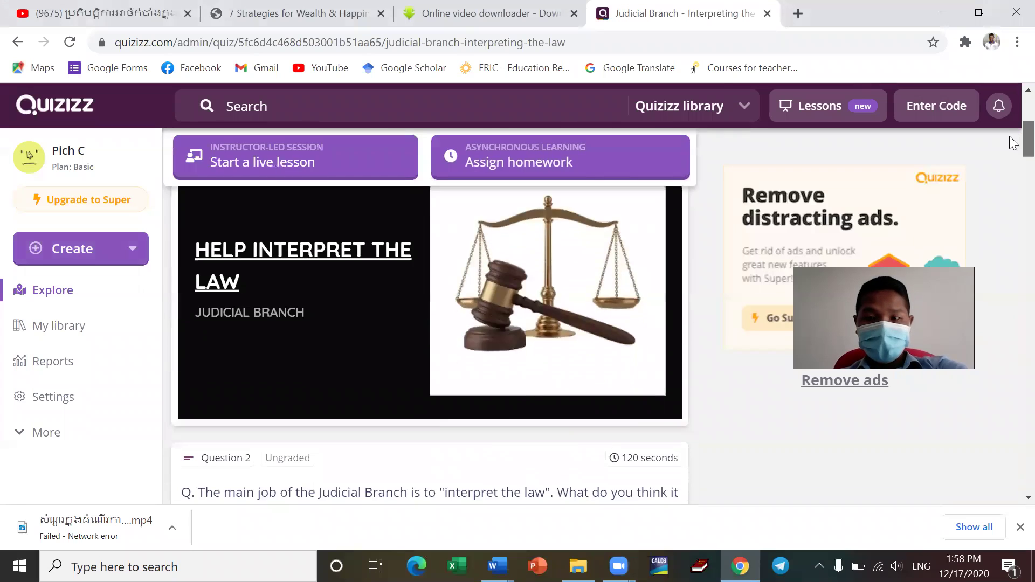
scroll(1014, 131, down, 3)
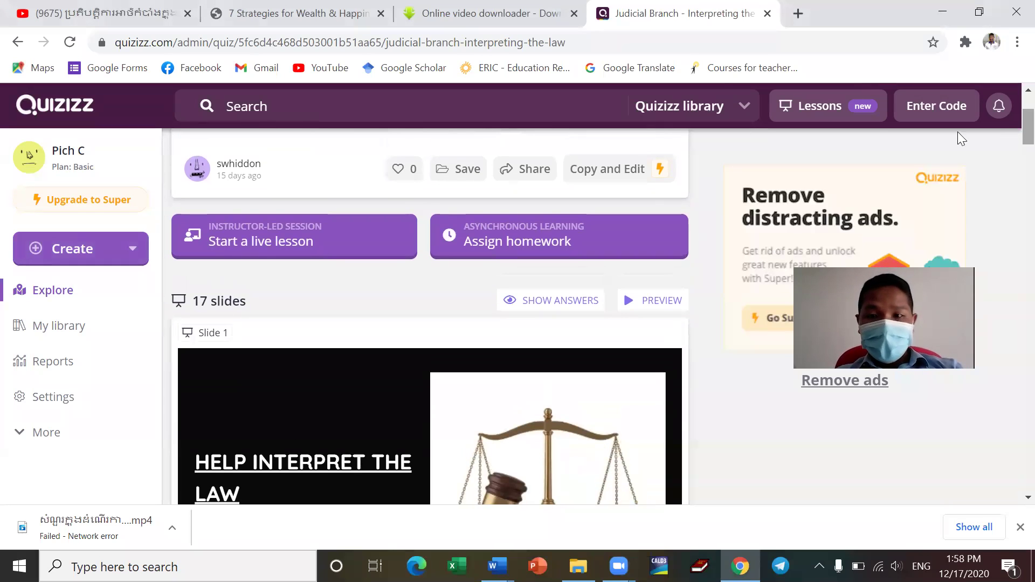
Step: Start creating a new quiz and resume the failed mp4 download
click(124, 252)
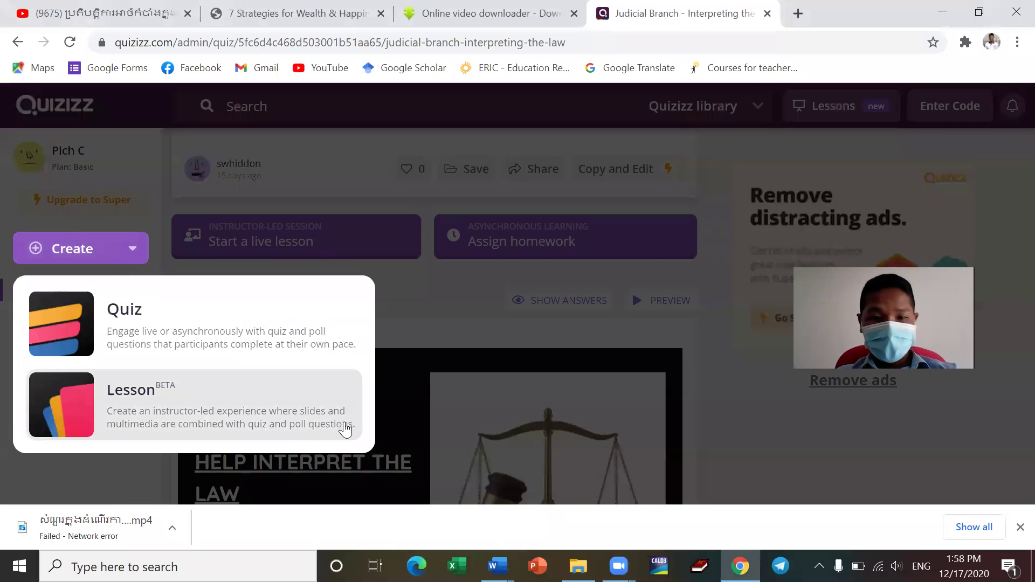
click(129, 329)
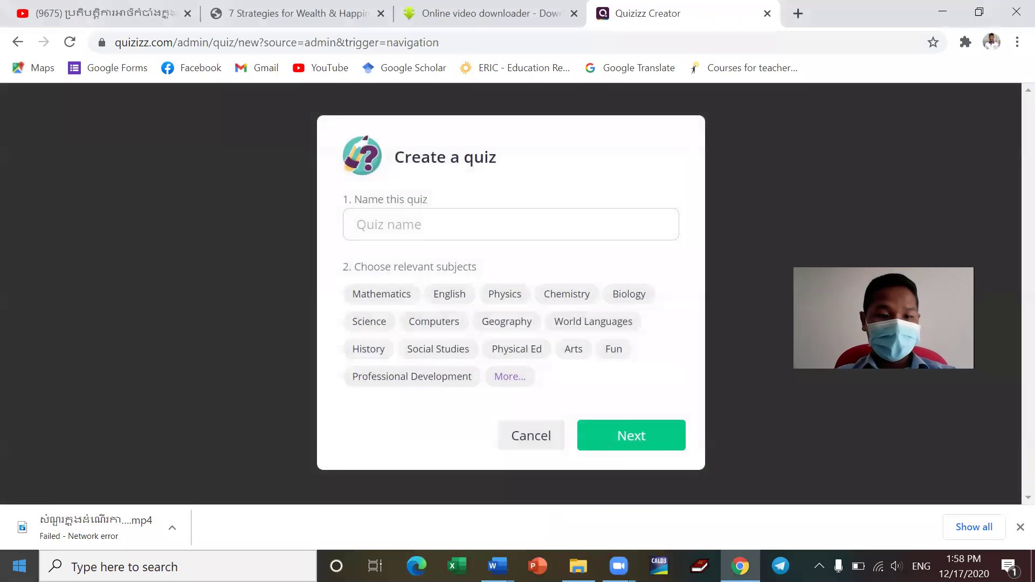
right_click(65, 536)
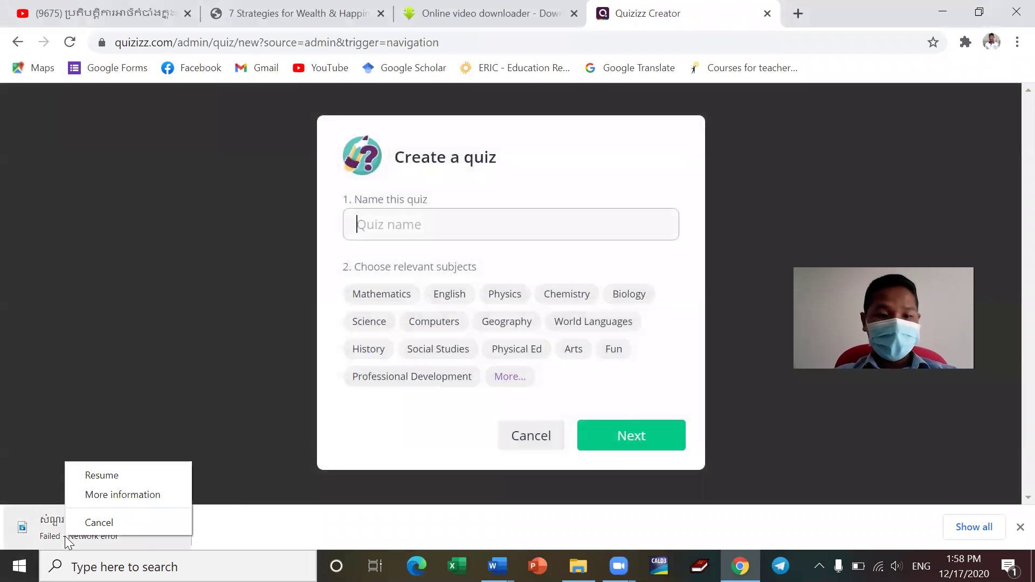
click(118, 474)
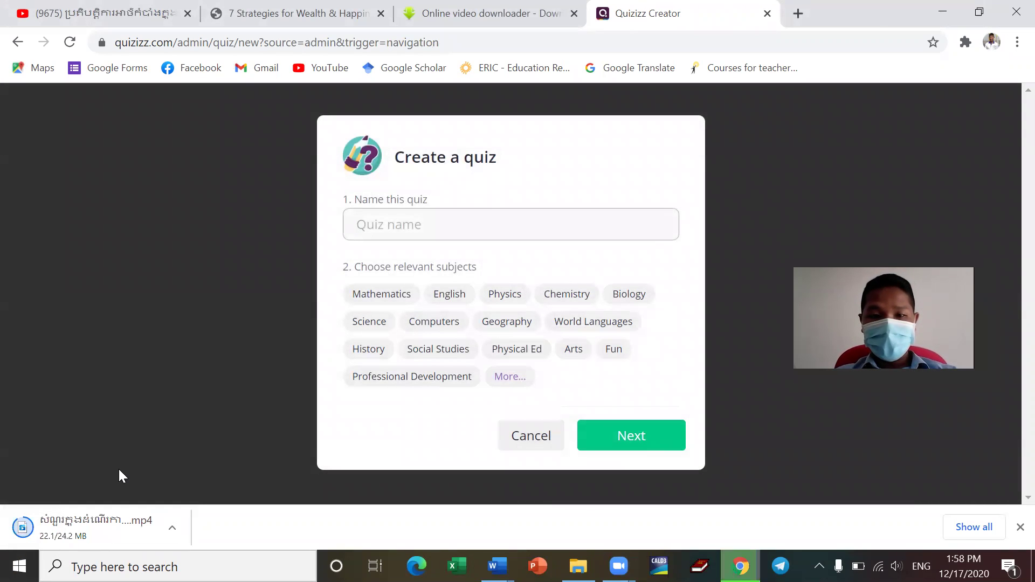
Step: Name the quiz Adjective_English, choose English as its subject, and continue to the quiz editor
click(458, 298)
click(428, 224)
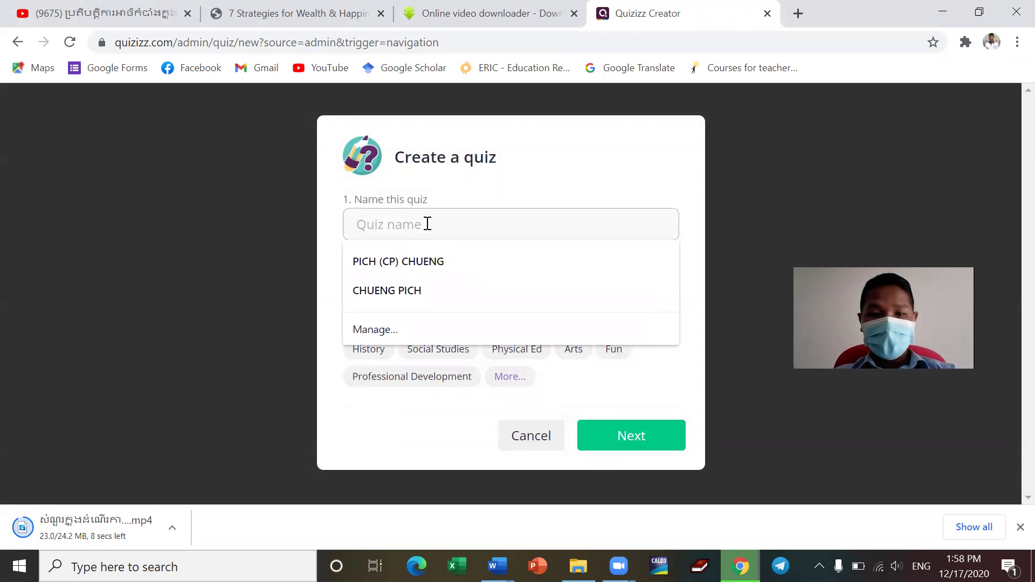
text(Adjectie)
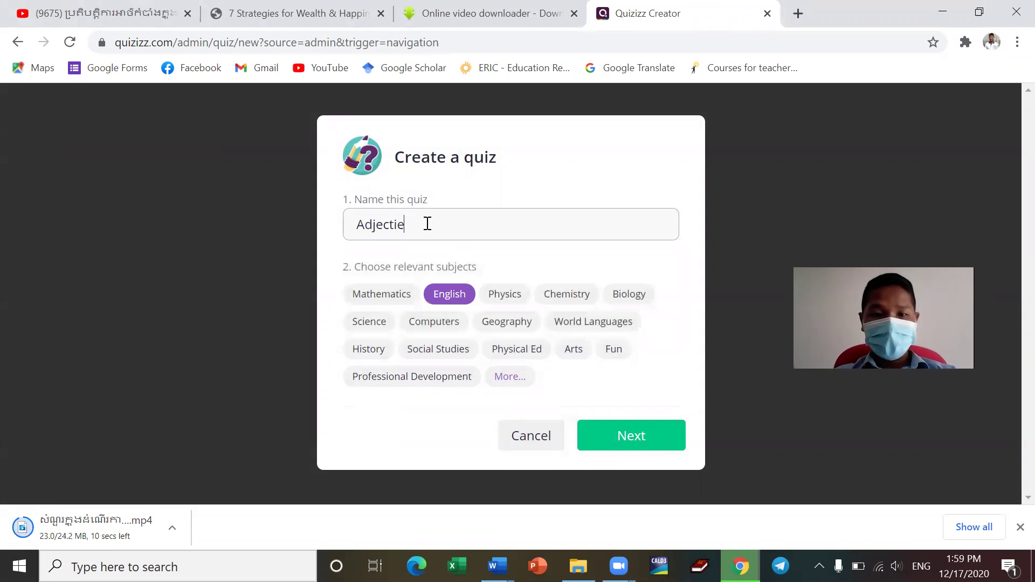
key(BackSpace)
text(ve_English)
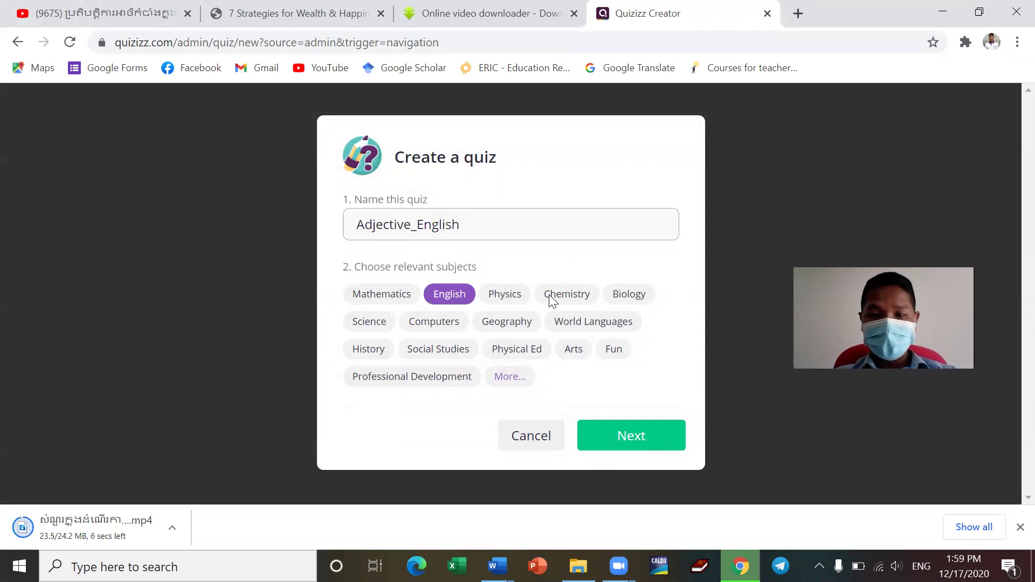
click(635, 455)
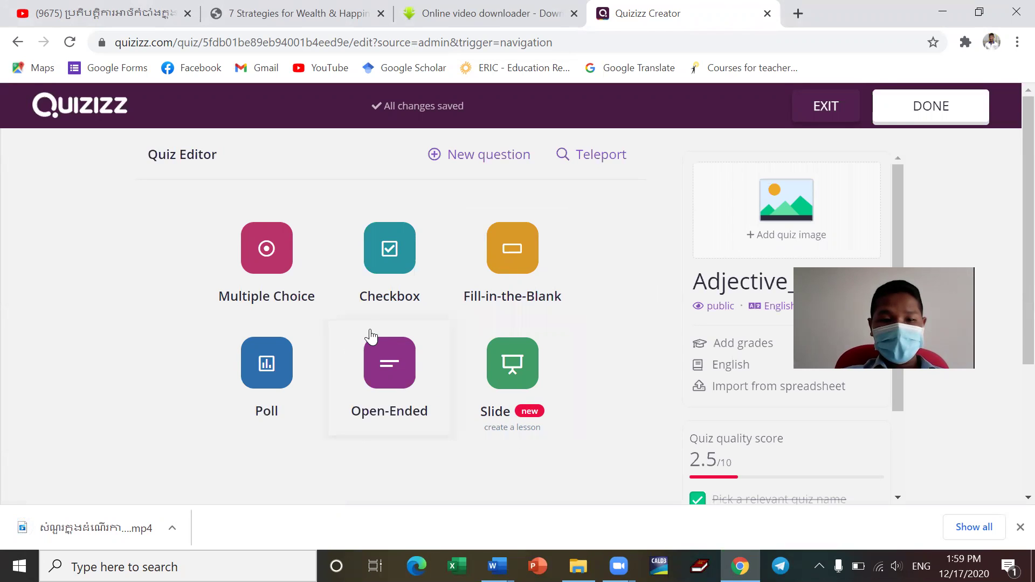
Step: Dismiss the downloads bar and add a multiple-choice question reading "What is an adjective?"
click(1019, 527)
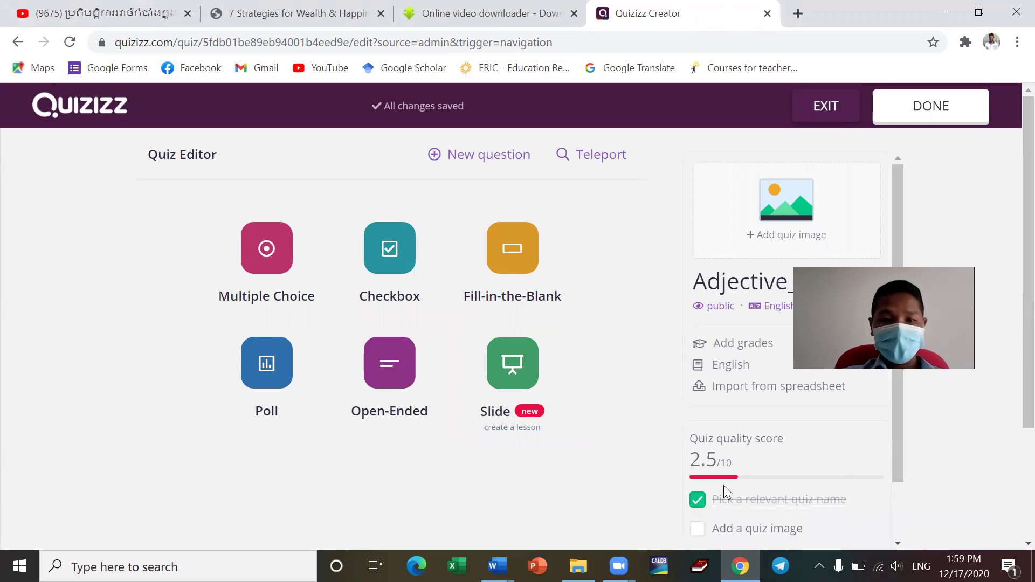
click(254, 254)
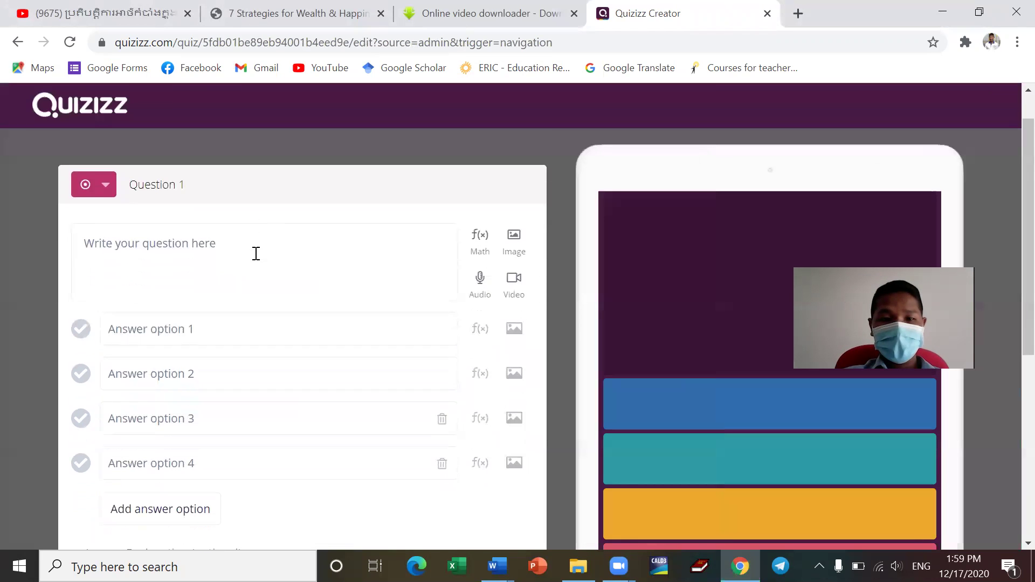
click(182, 237)
text(What )
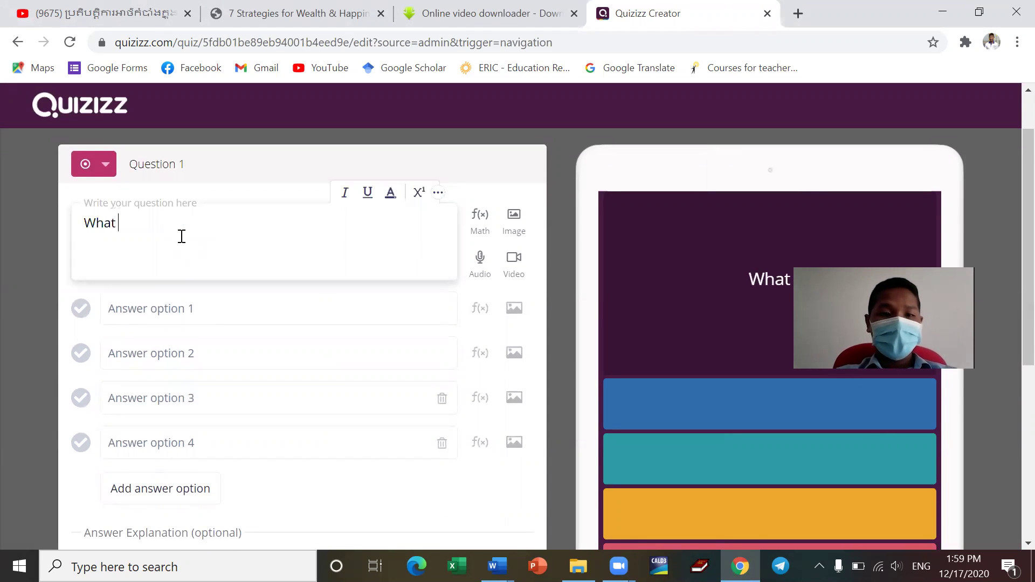
text(is a)
key(BackSpace)
text(n)
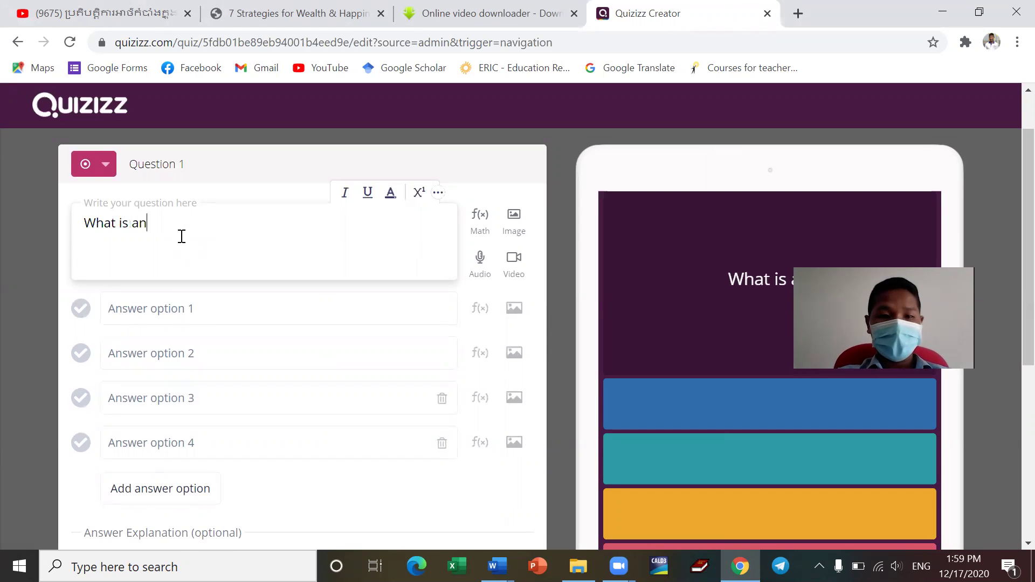
text( adje)
key(BackSpace)
text(jective?)
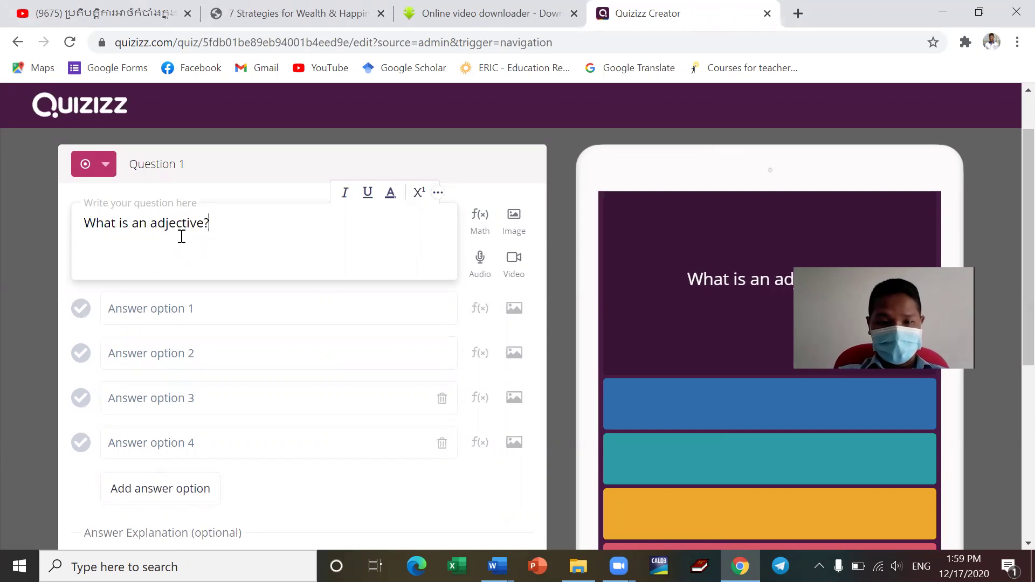
Step: Fill in answer option 1 as "A. Is the word that describes a pronoun."
click(182, 319)
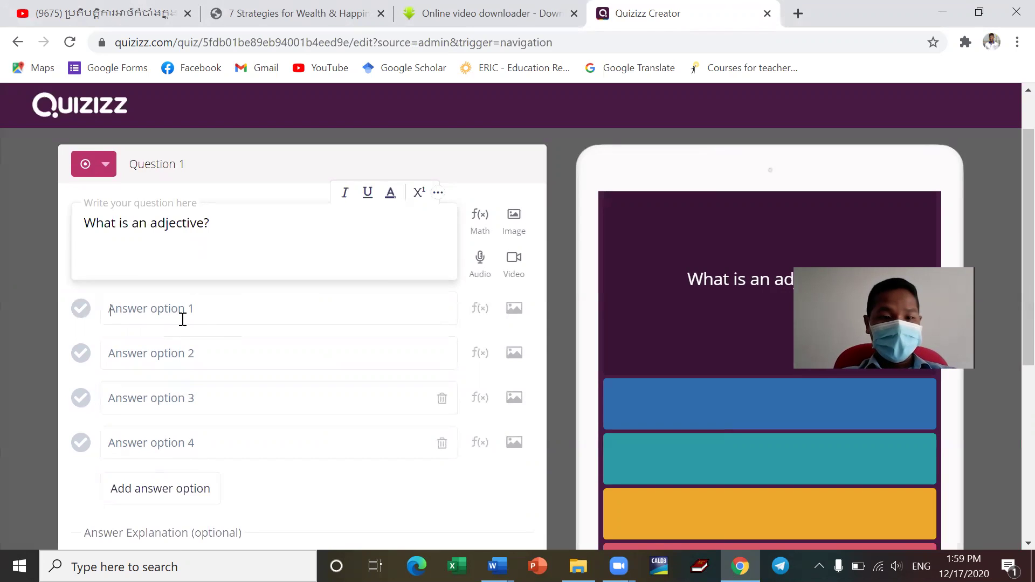
text(Is)
key(BackSpace)
key(BackSpace)
key(BackSpace)
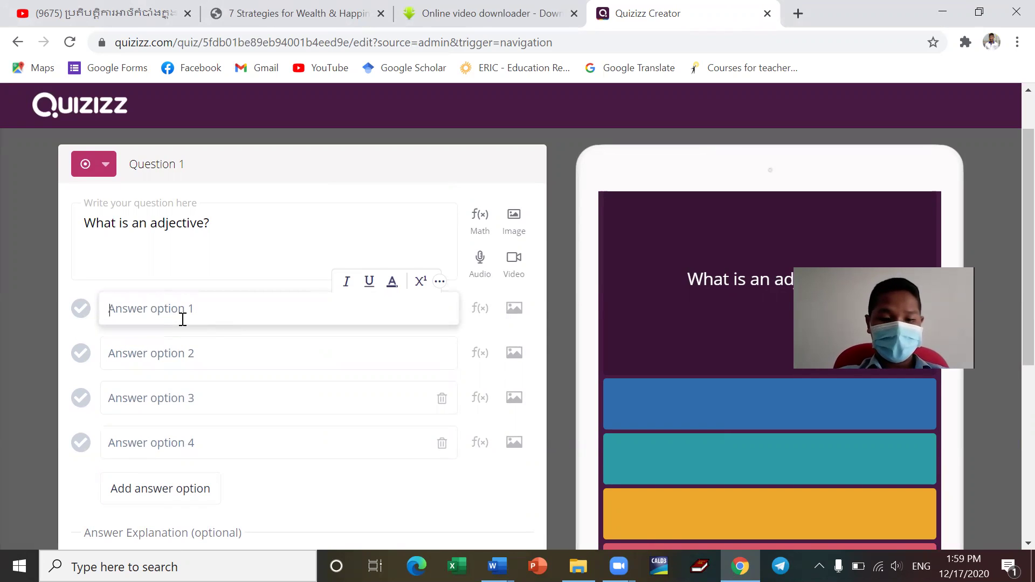
text(A. Is th)
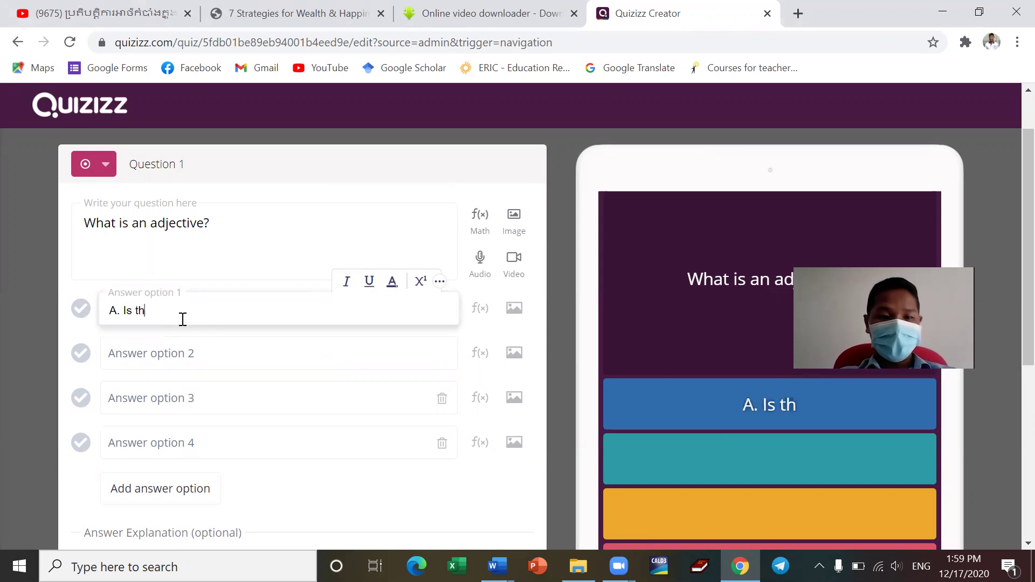
text(e word that ds)
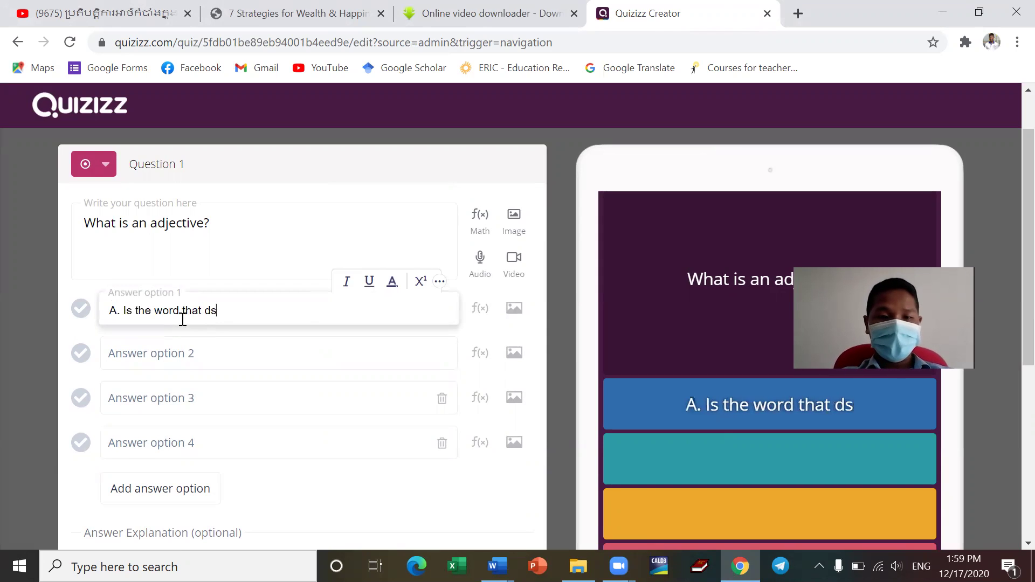
key(BackSpace)
text(esc)
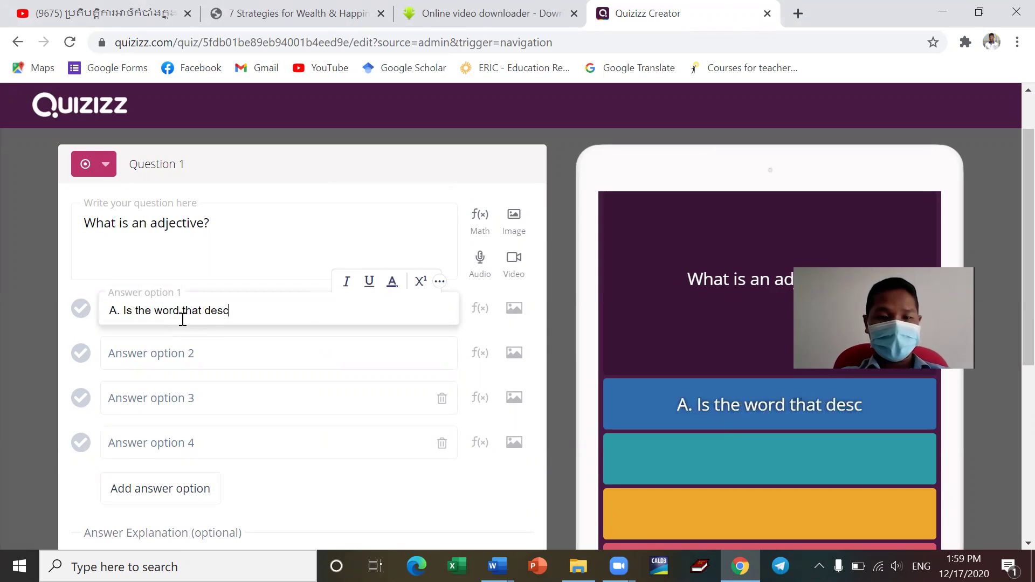
text(ribes)
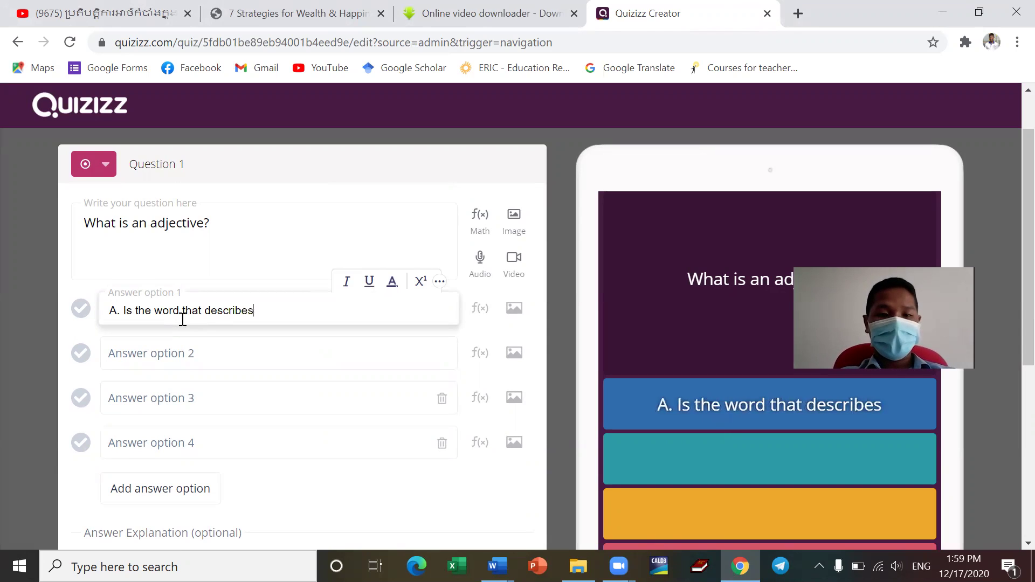
text( a pronoun.)
Step: Fill in answer option 2 as "B. Is the word that describes an adjective, adverb, and noun."
click(149, 353)
text(B. I)
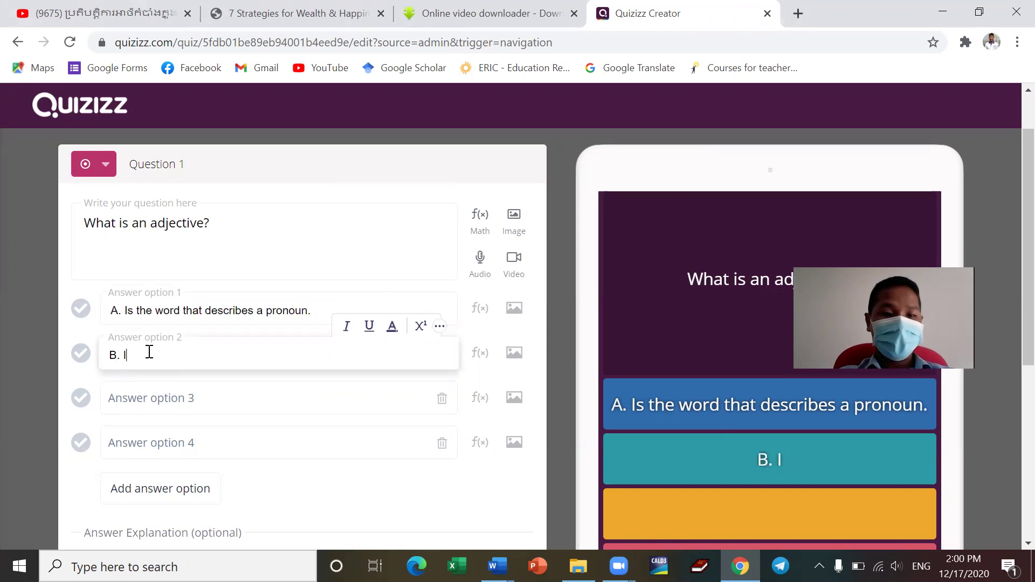
text(s the word that)
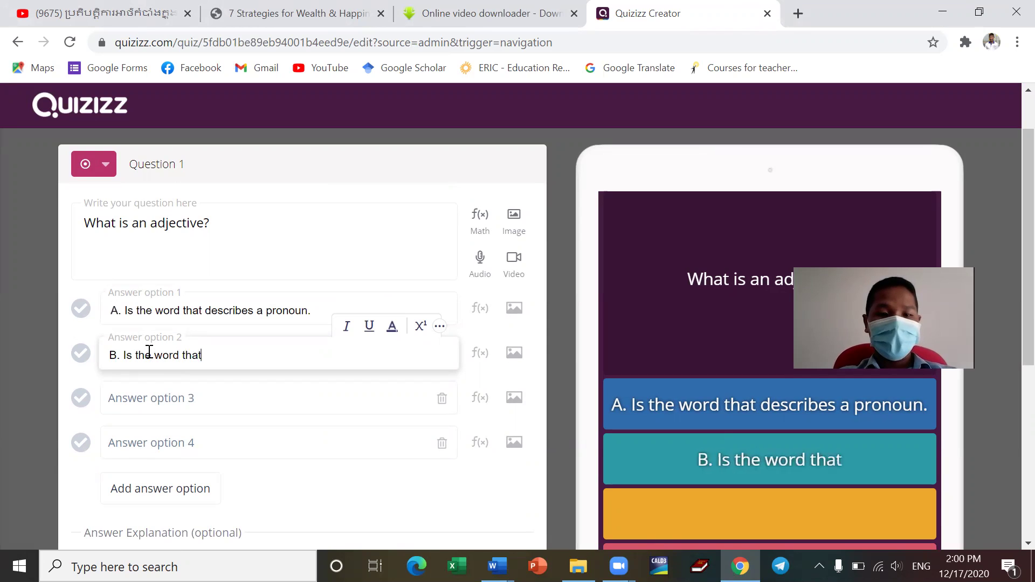
text( describes)
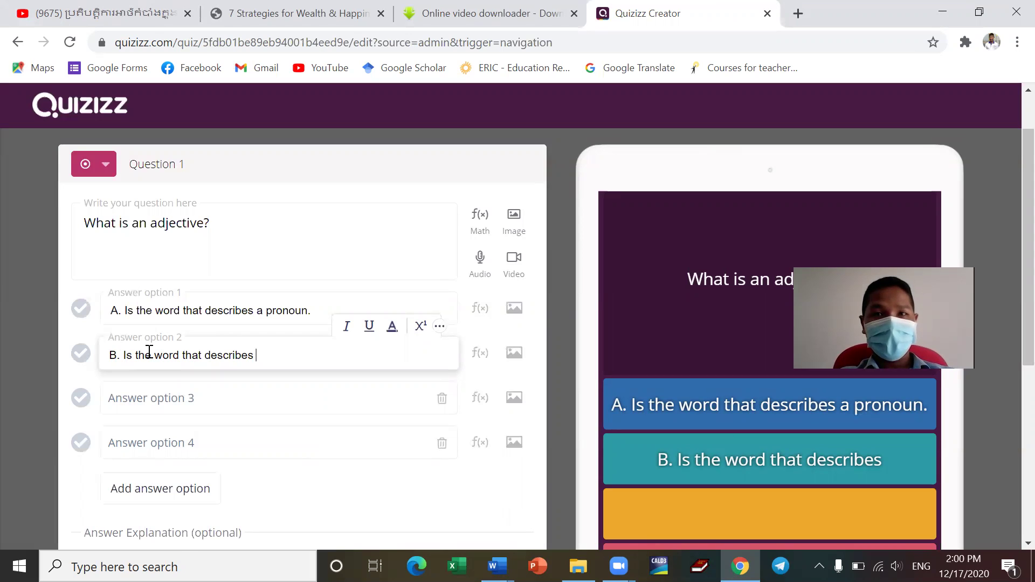
text(an)
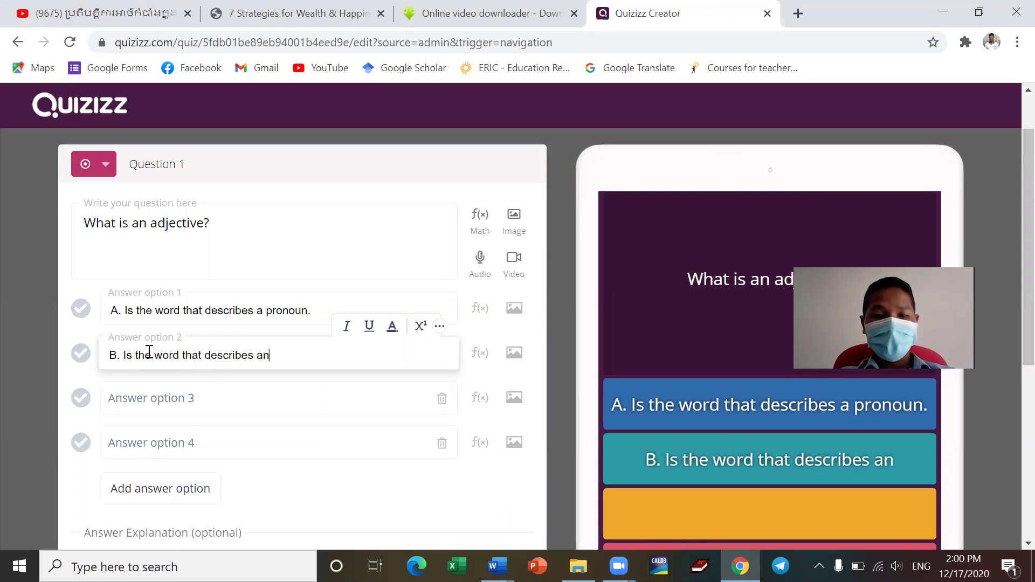
text( adjective)
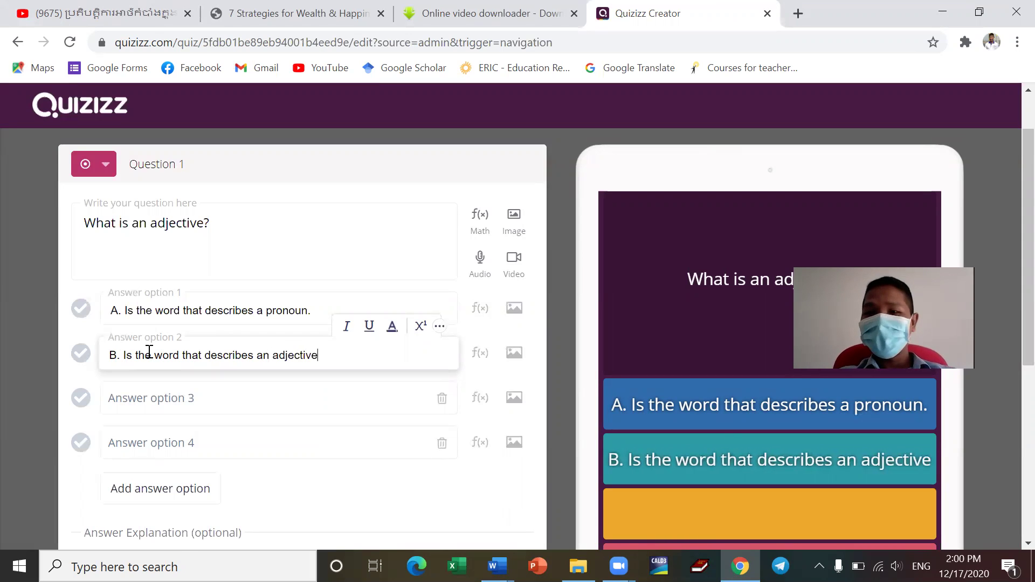
text(, adverb, and noun.)
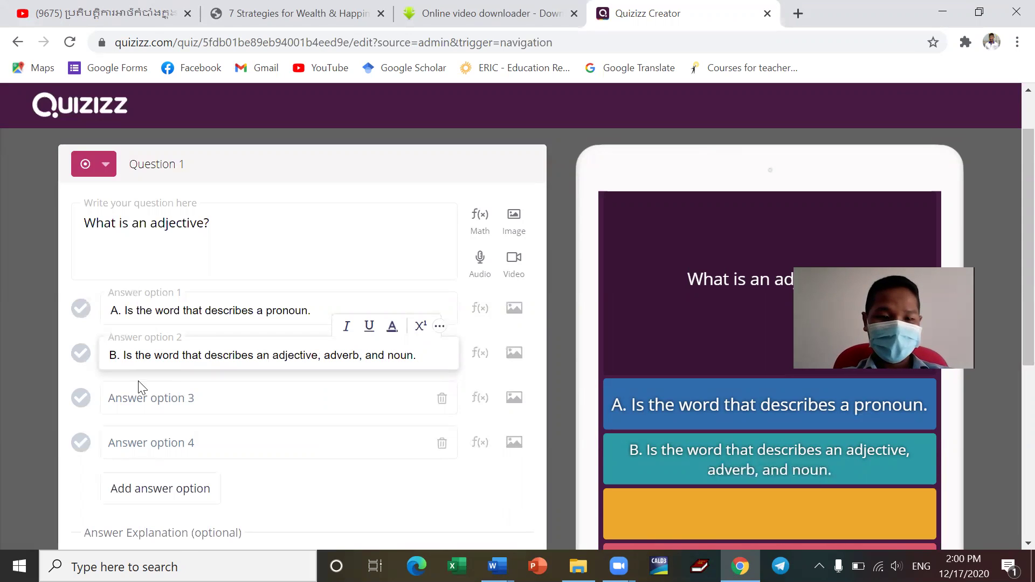
Step: Fill in answer option 3 as "C. Is the word that describes a verb, adverb, and noun."
click(144, 405)
text(C.)
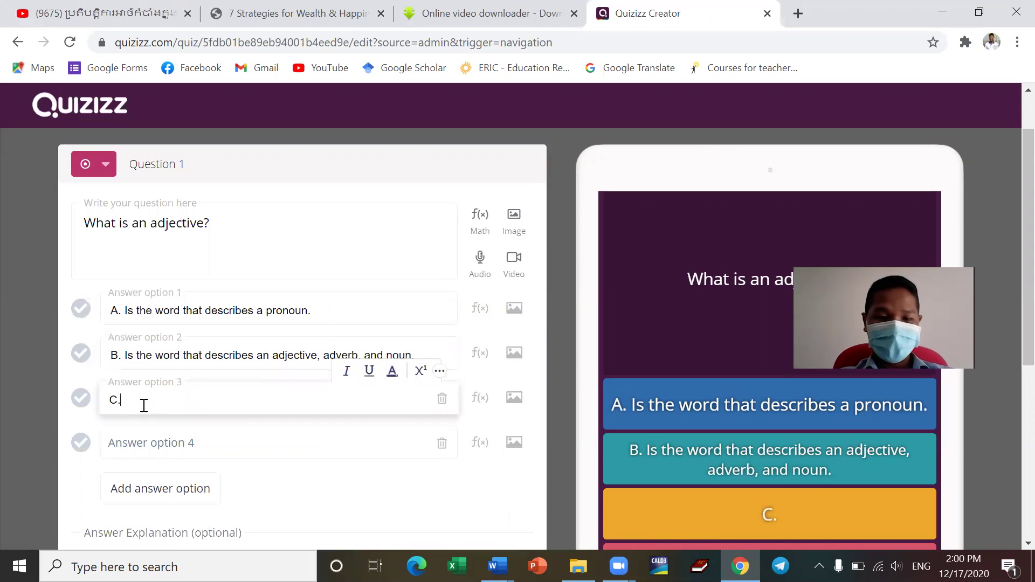
text( Is the owr)
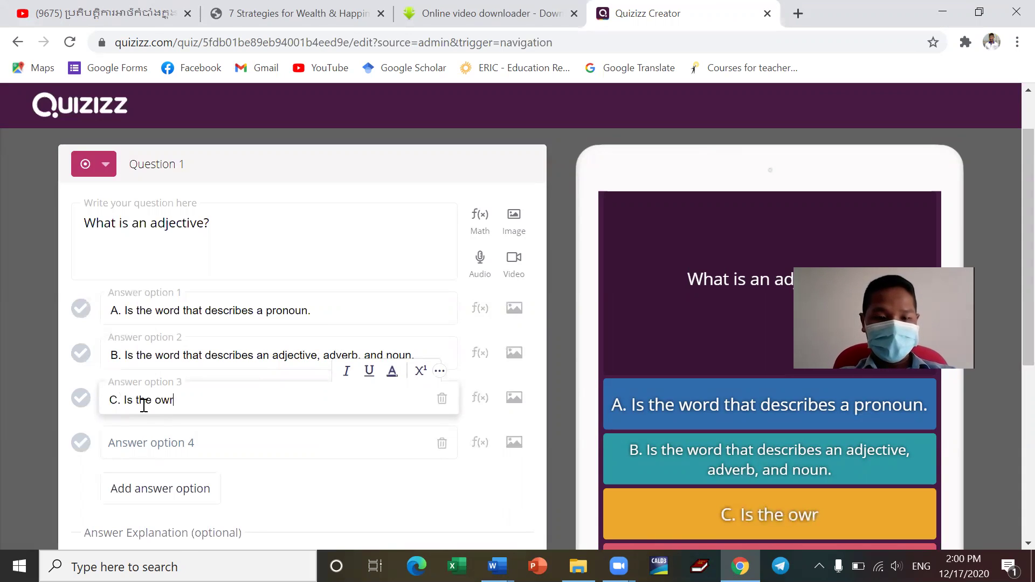
key(BackSpace)
key(BackSpace)
text(word )
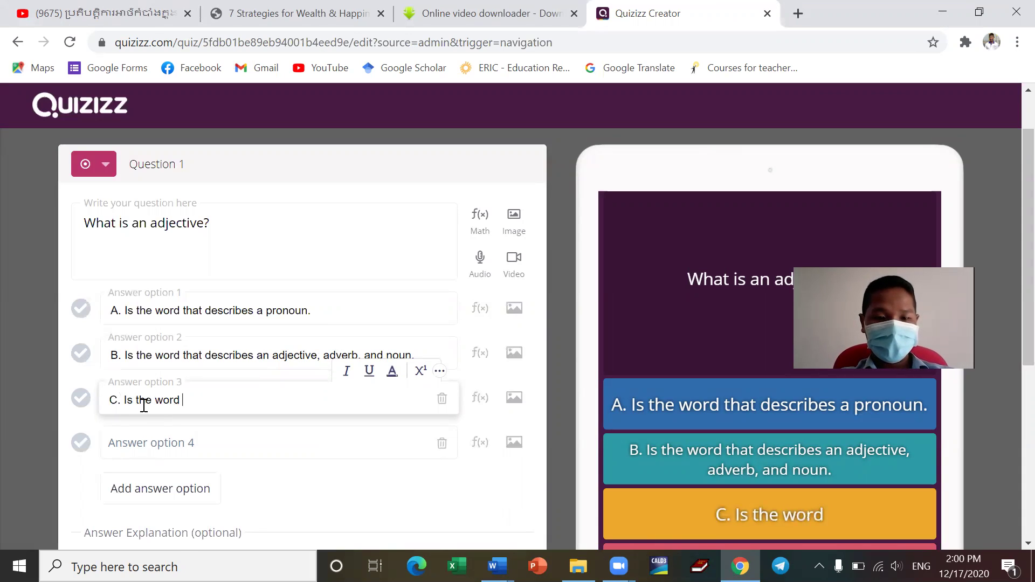
text(that desc)
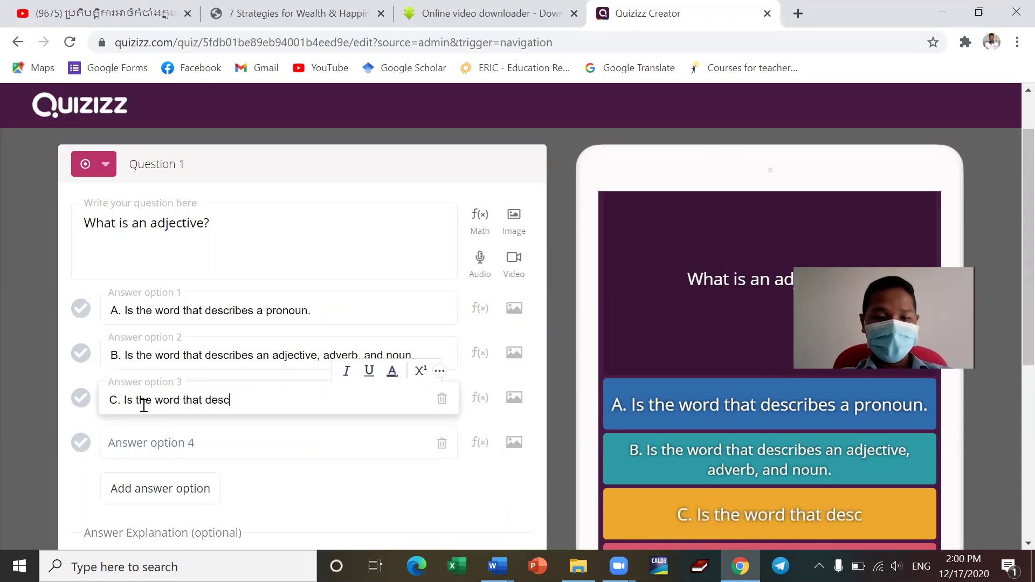
text(ribes a verb, a)
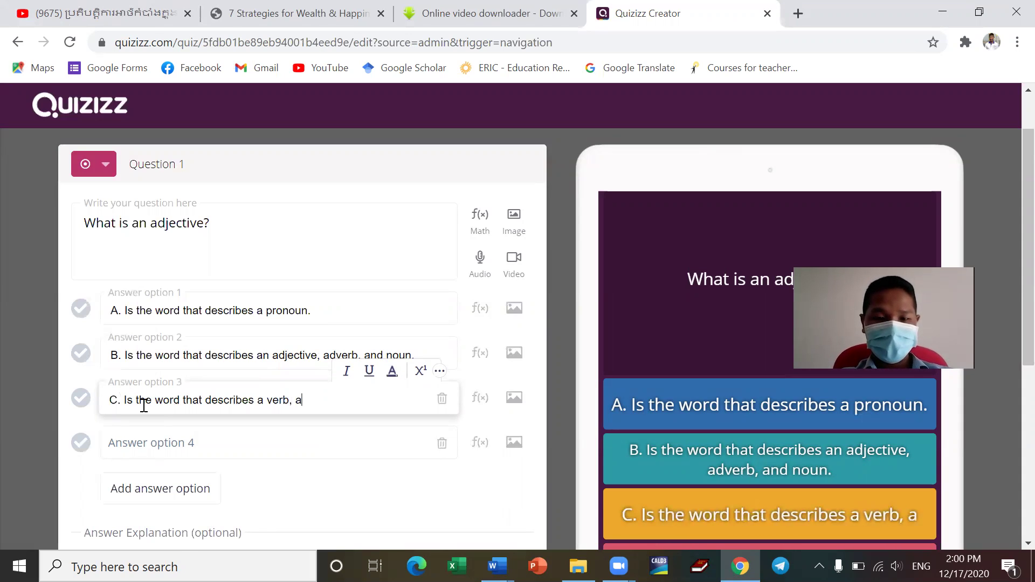
text(dverb, and noun)
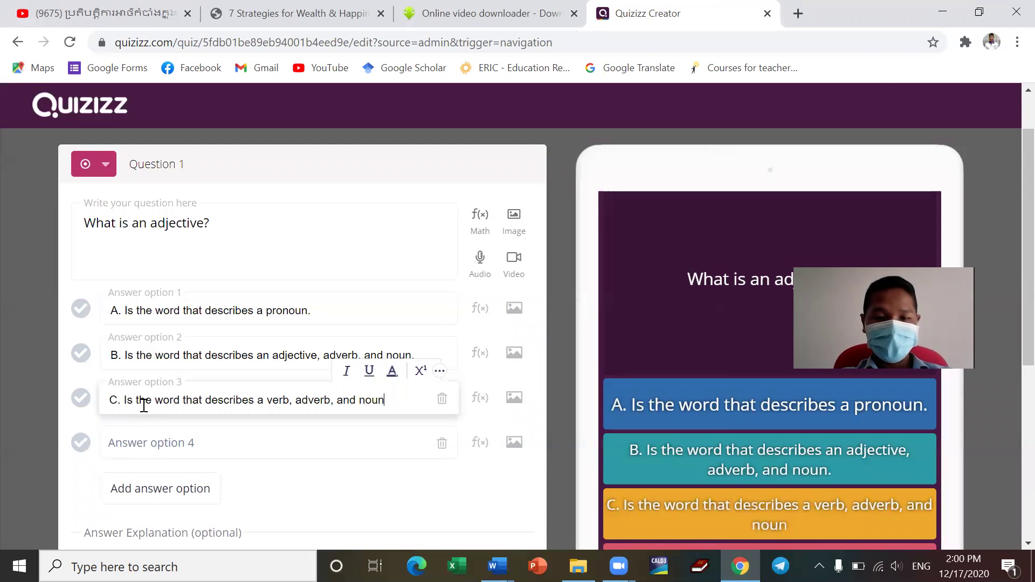
text(.)
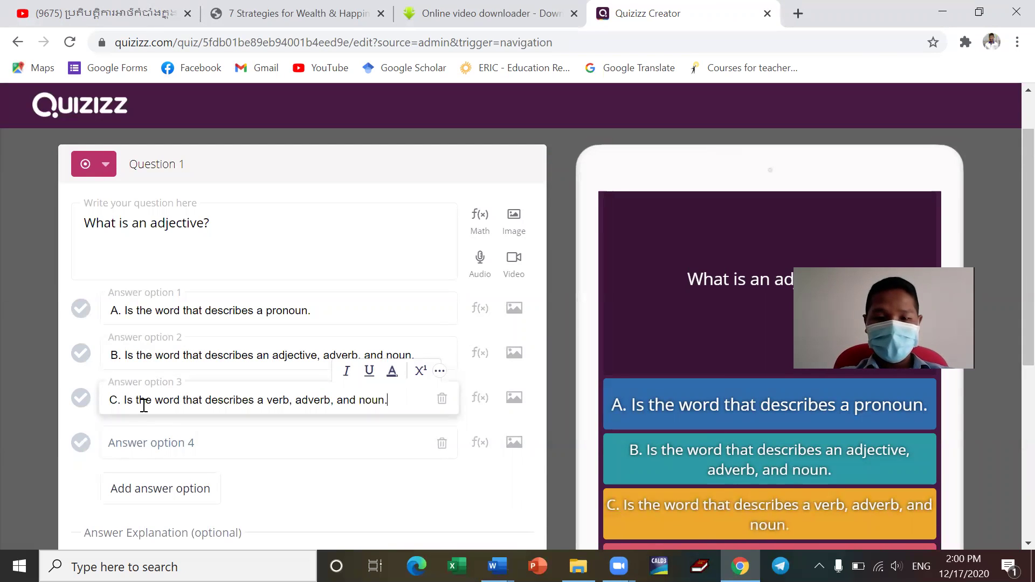
Step: Fill in answer option 4 as "D. Is the word that describes a noun, pronoun, and adjective."
click(120, 445)
text(D. Is the word that describes a)
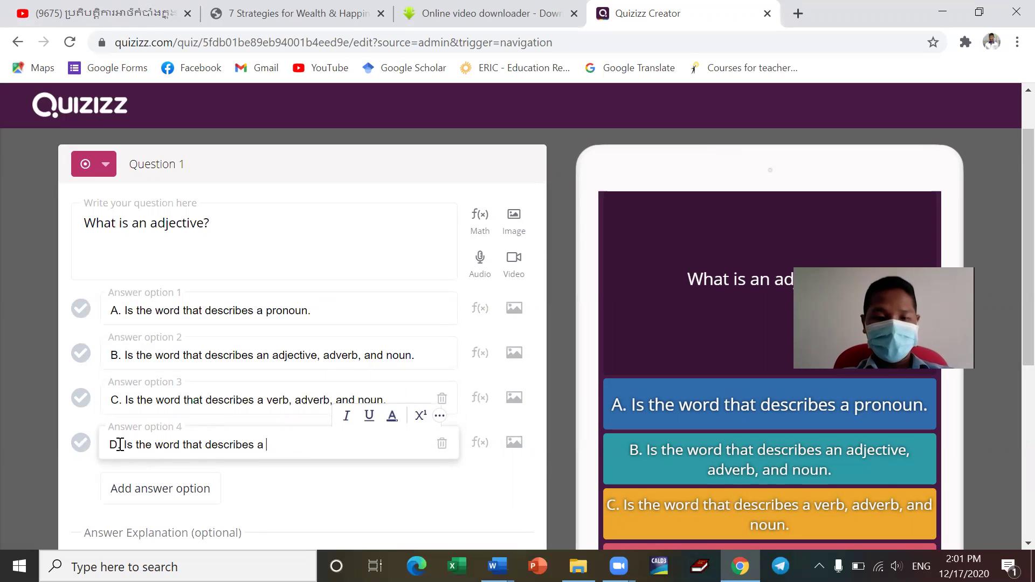
text(un, pronoun, and adjective.)
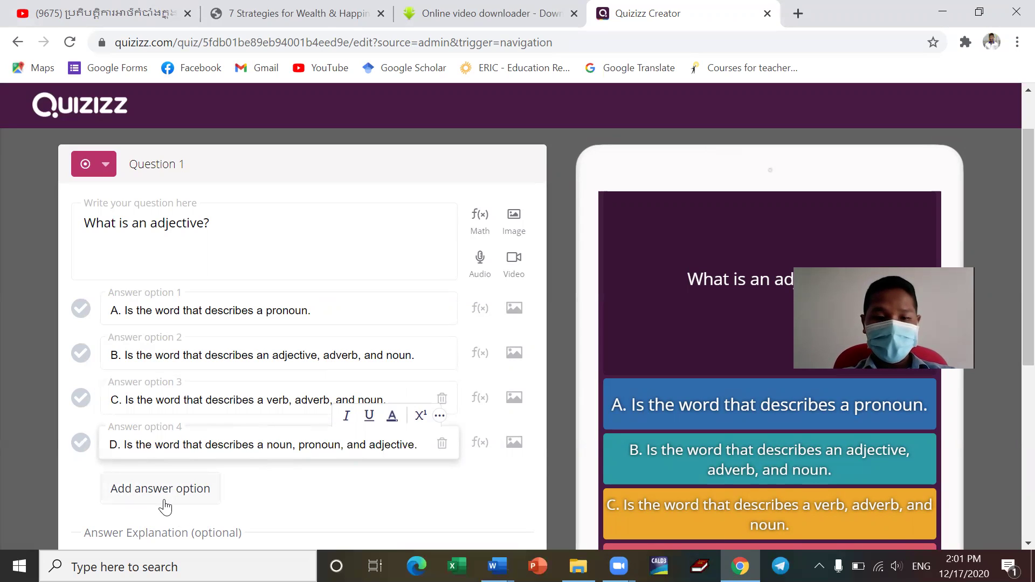
Step: Mark answer option B as the correct answer and save the adjective question with the 30-second limit
scroll(1010, 260, down, 3)
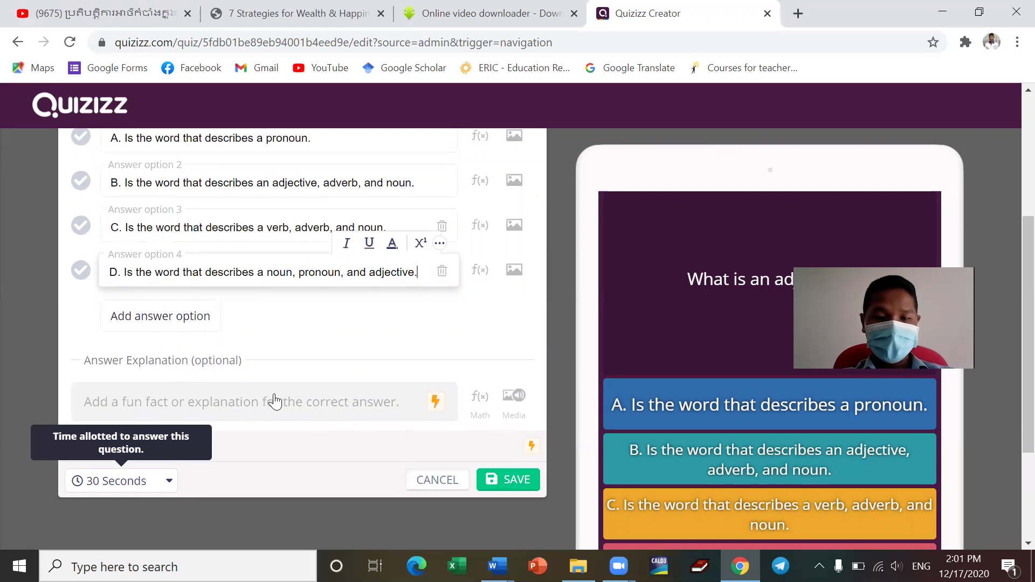
click(500, 480)
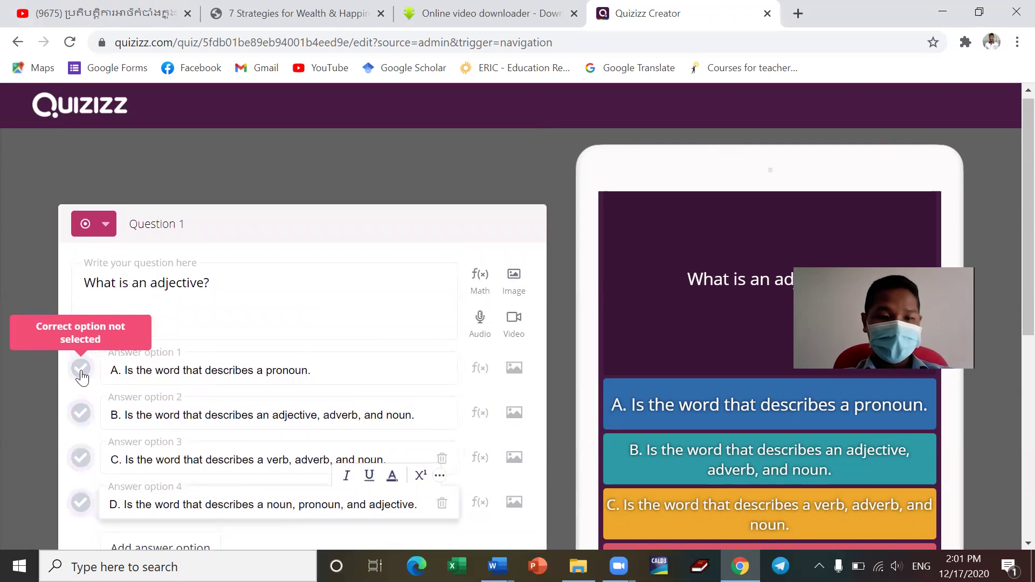
click(80, 370)
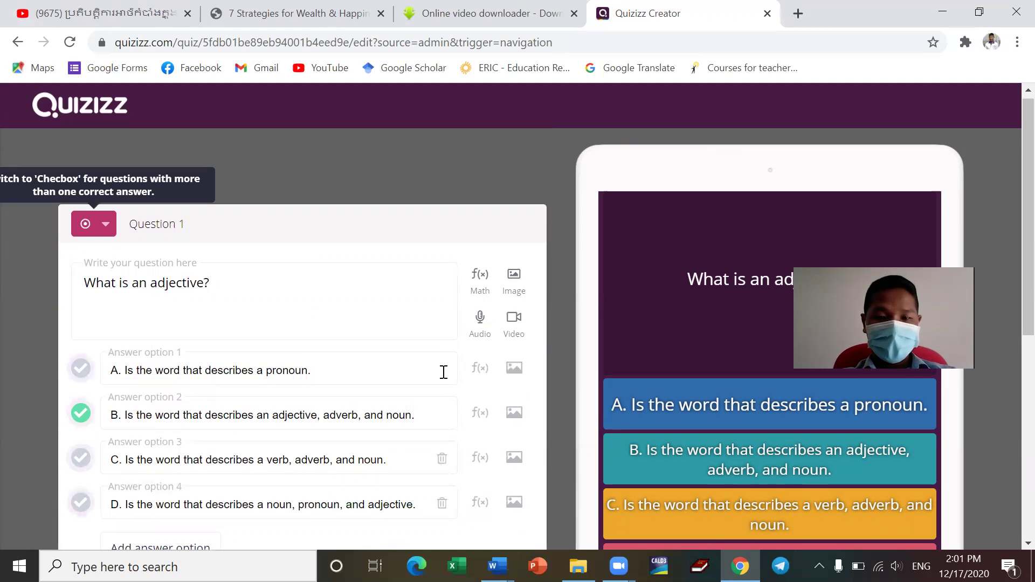
drag(1028, 234, 1028, 394)
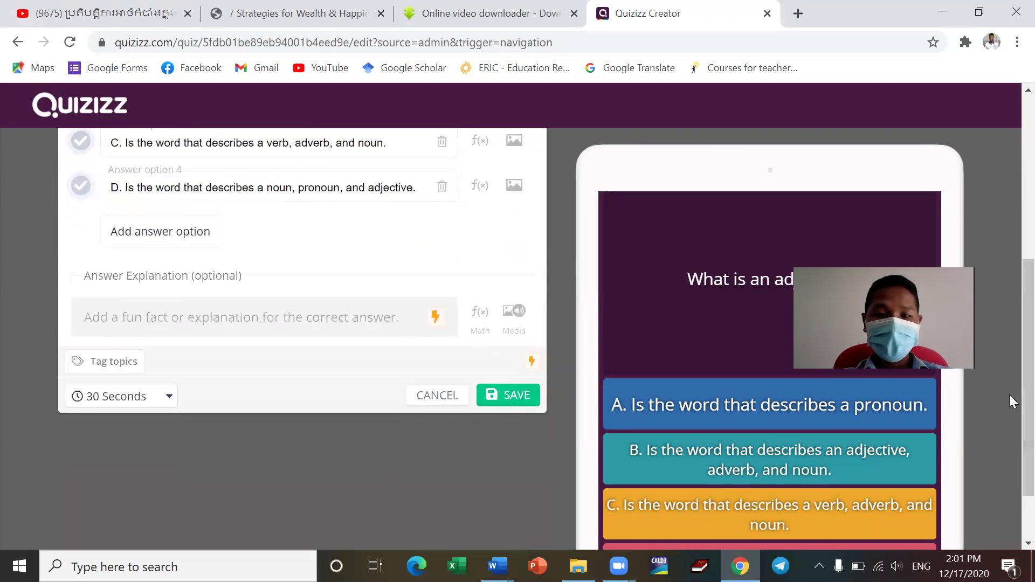
click(506, 401)
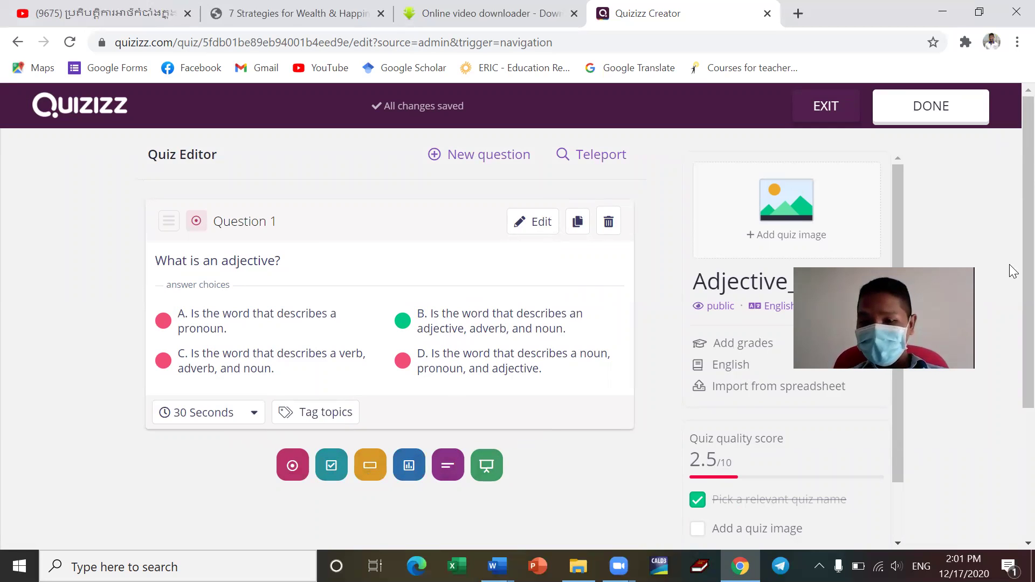
Step: Finish editing the quiz and upload the photo WIN_20201217_13_37_25_Pro from Camera Roll as its title image
scroll(1011, 323, down, 3)
scroll(1010, 347, up, 3)
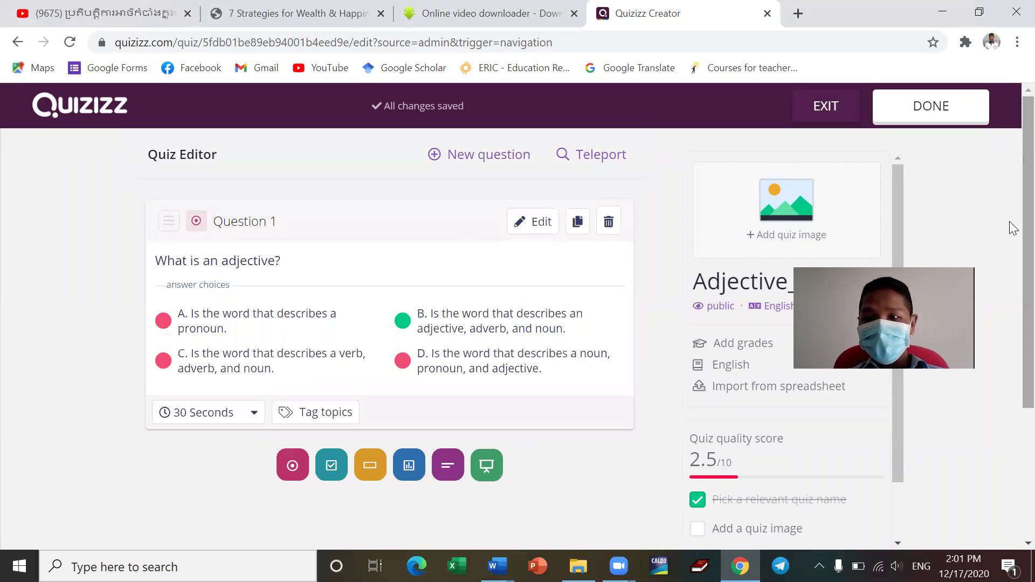
click(954, 114)
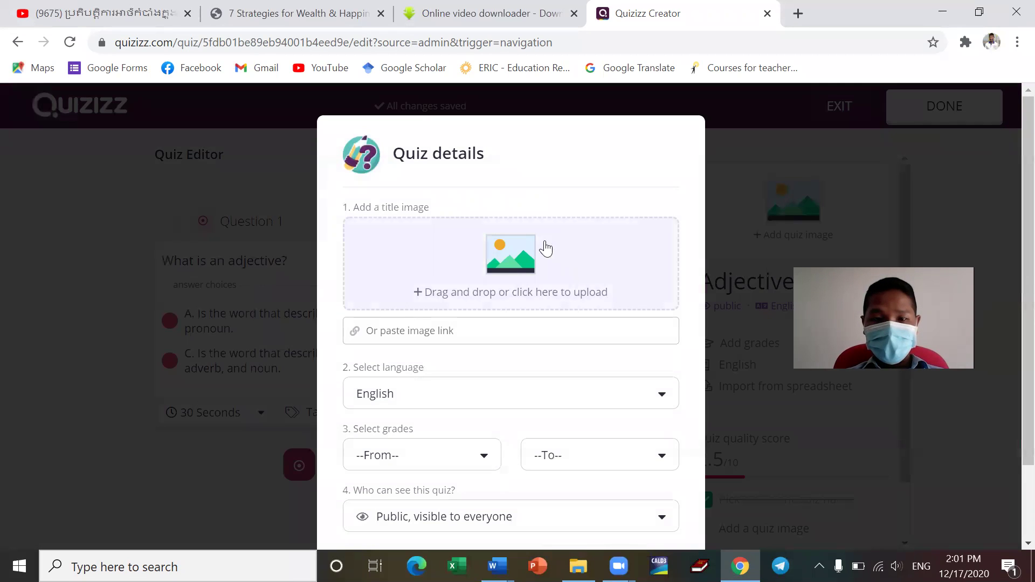
click(503, 253)
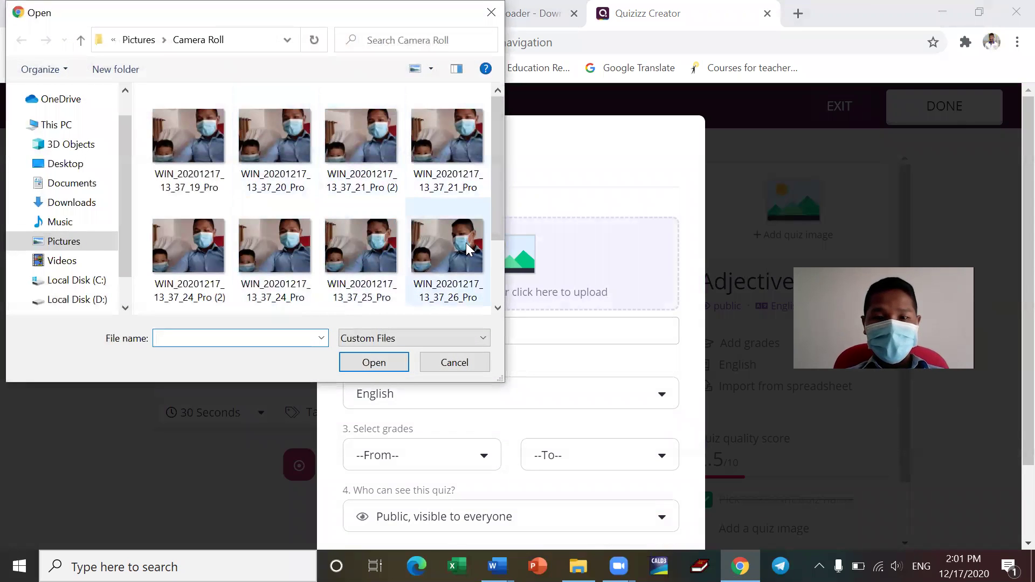
double_click(346, 247)
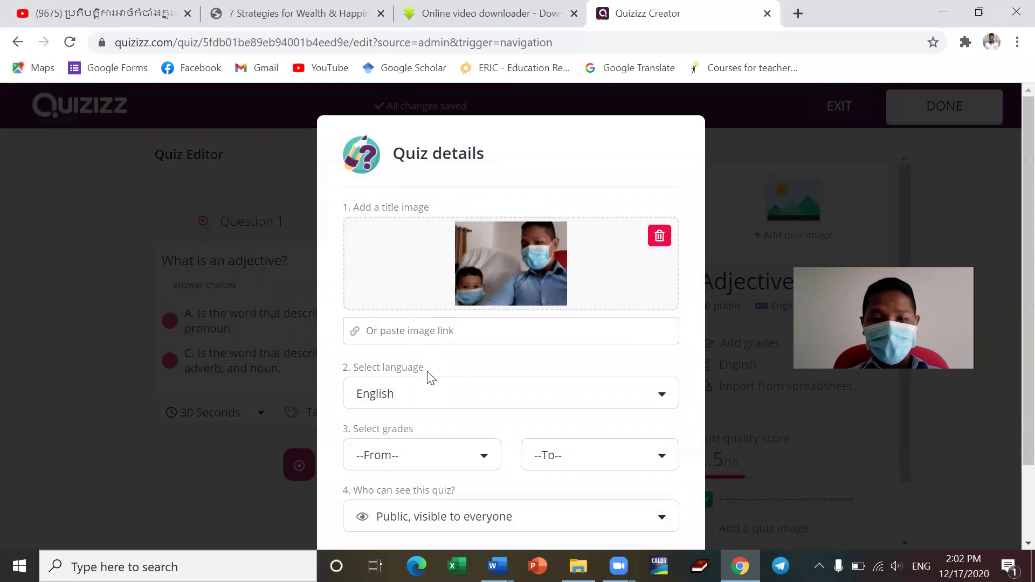
Step: Set the quiz's grade range from 10th to 10th and save the quiz details
click(497, 467)
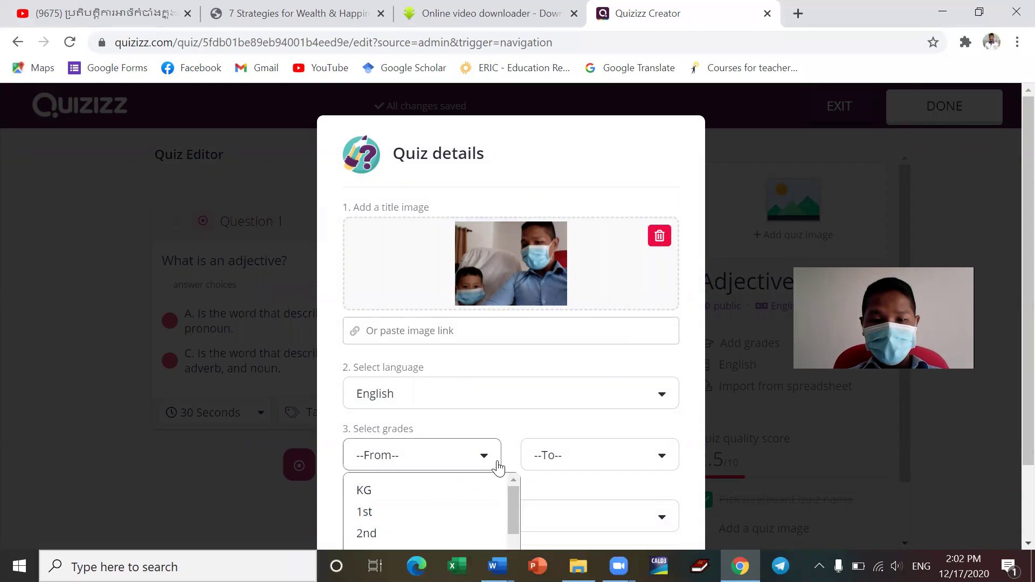
drag(512, 505, 455, 549)
click(401, 539)
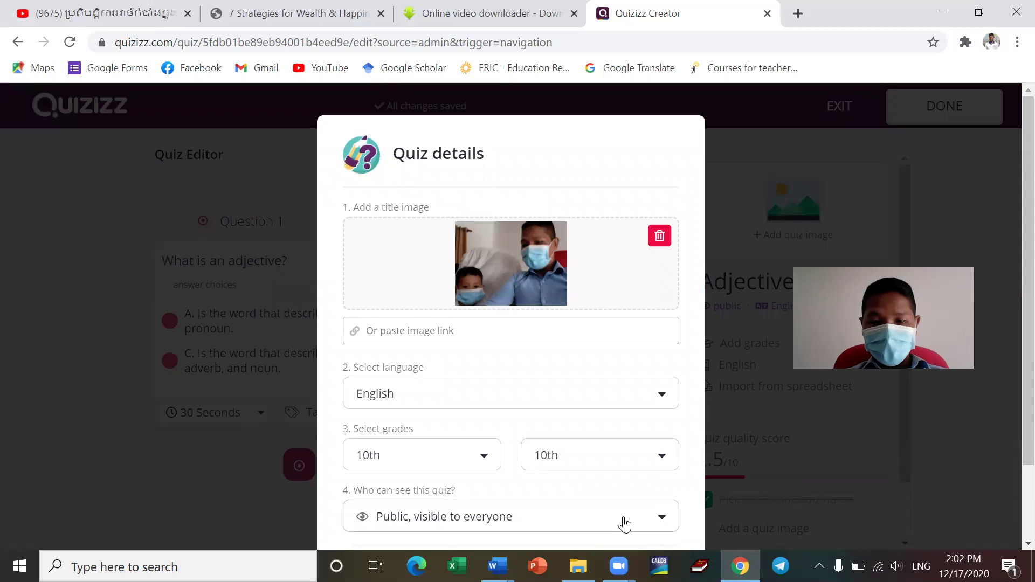
scroll(1009, 377, down, 2)
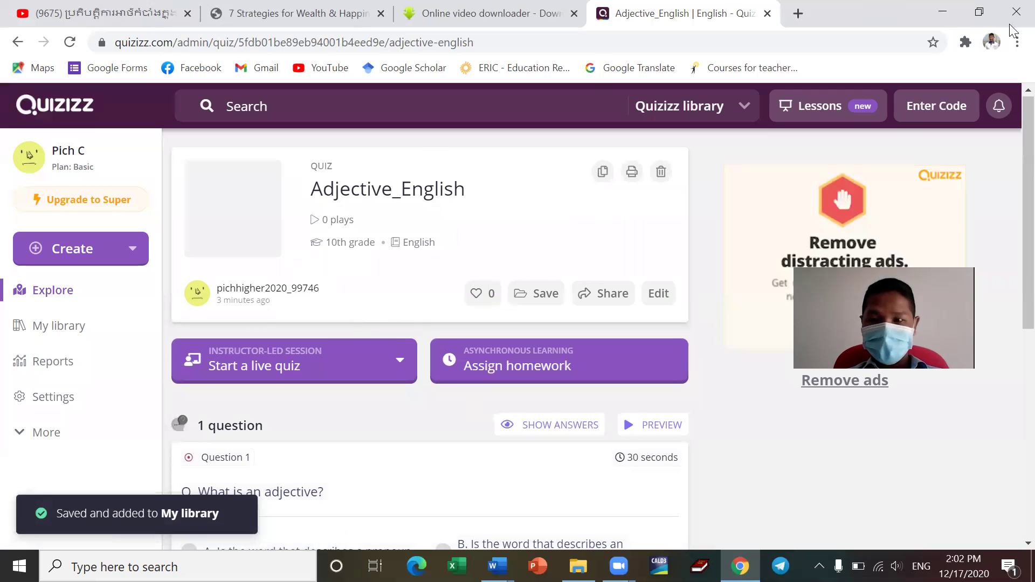
Step: Open the preview of the saved Adjective_English quiz and start playing it
drag(1011, 144, 1014, 223)
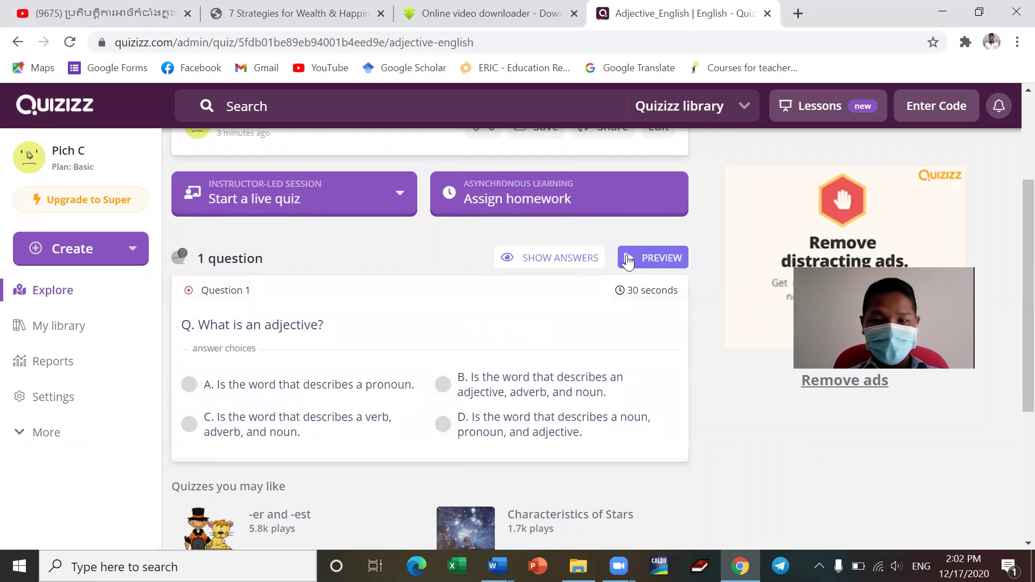
click(627, 258)
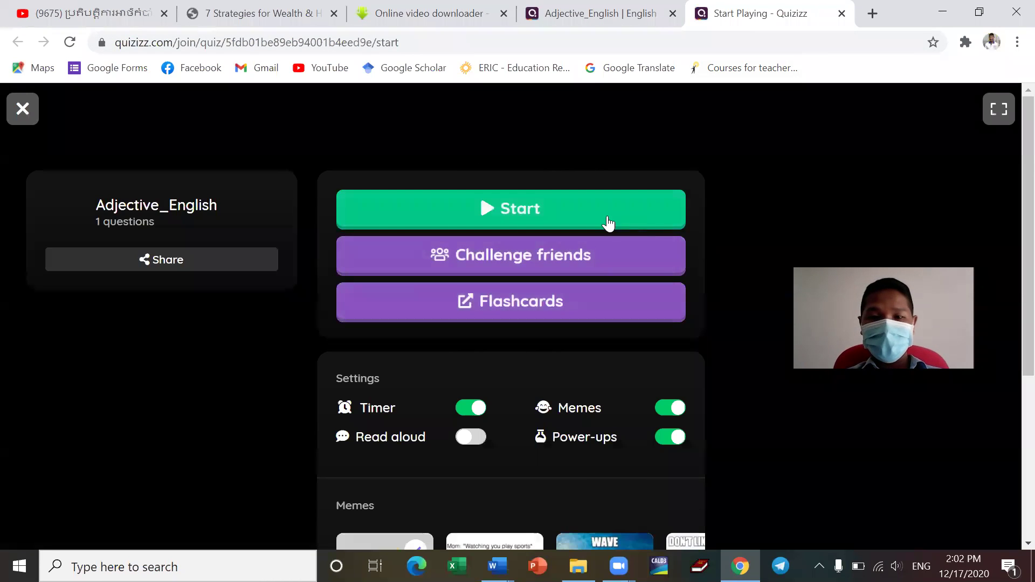
click(559, 224)
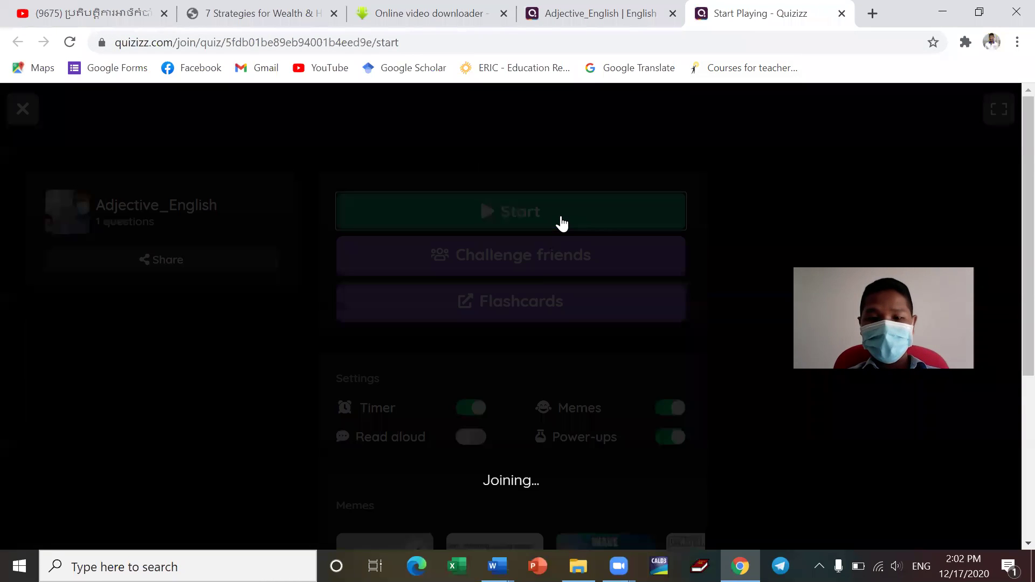